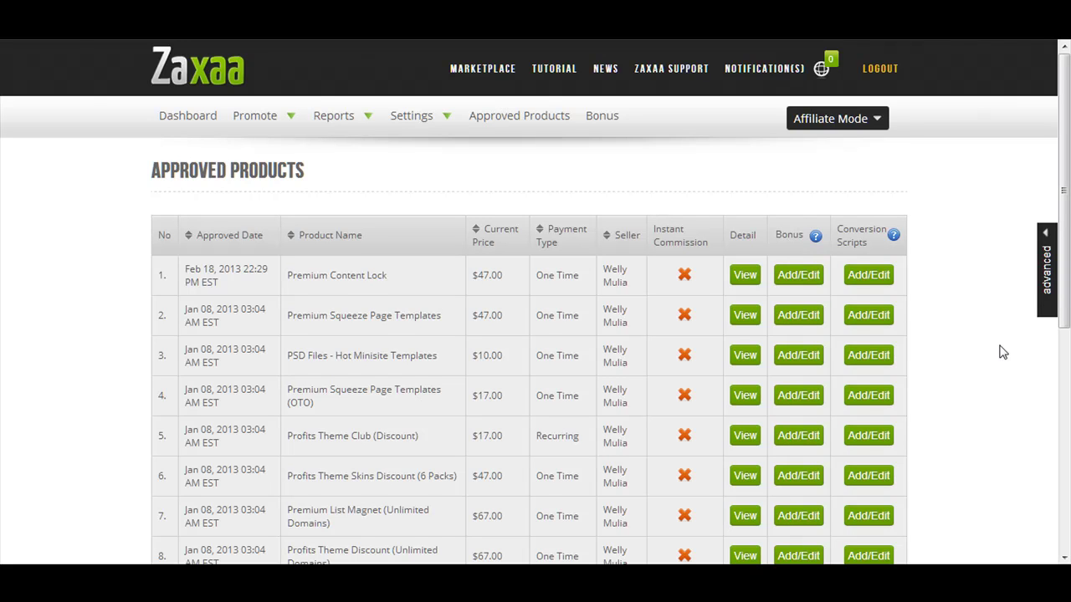
Switch the account to Affiliate Mode and open the Approved Products list
{"action": "left_click", "coordinate": [840, 127]}
{"action": "left_click", "coordinate": [734, 152]}
{"action": "left_click", "coordinate": [847, 126]}
{"action": "left_click", "coordinate": [841, 154]}
{"action": "left_click", "coordinate": [519, 124]}
{"action": "mouse_move", "coordinate": [893, 237]}
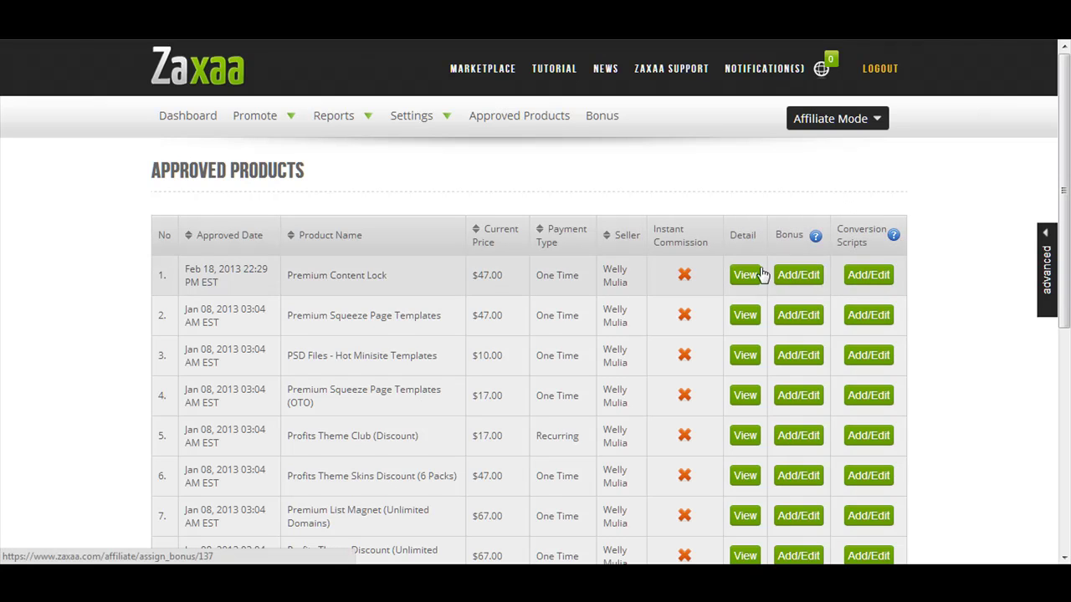
Enable conversion scripts for the Premium Content Lock product with Pixel Tracking as the type
{"action": "left_click", "coordinate": [869, 279]}
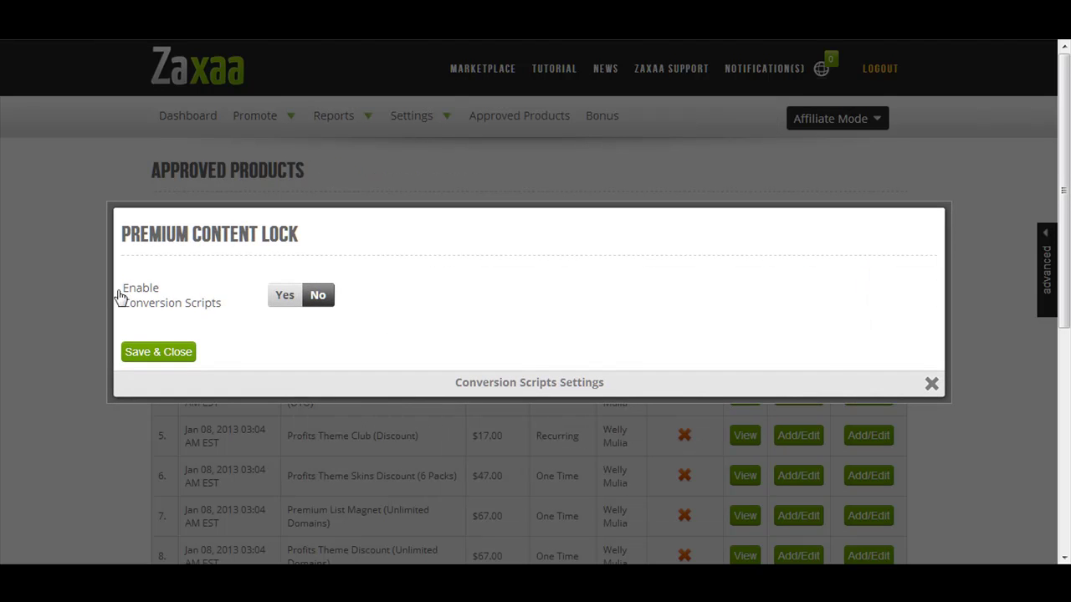
{"action": "left_click", "coordinate": [283, 299]}
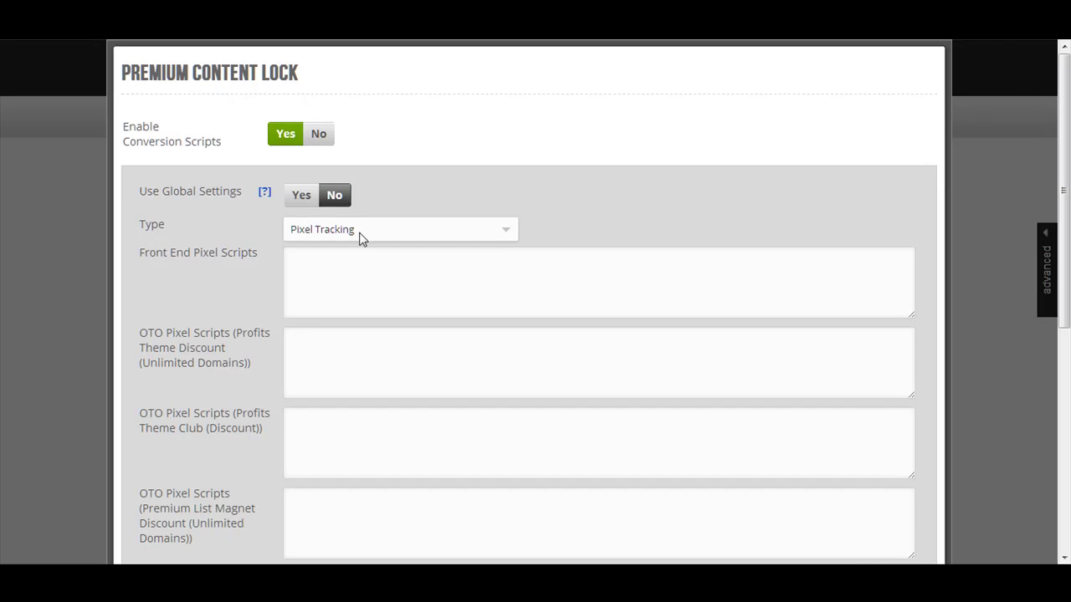
{"action": "left_click", "coordinate": [310, 232]}
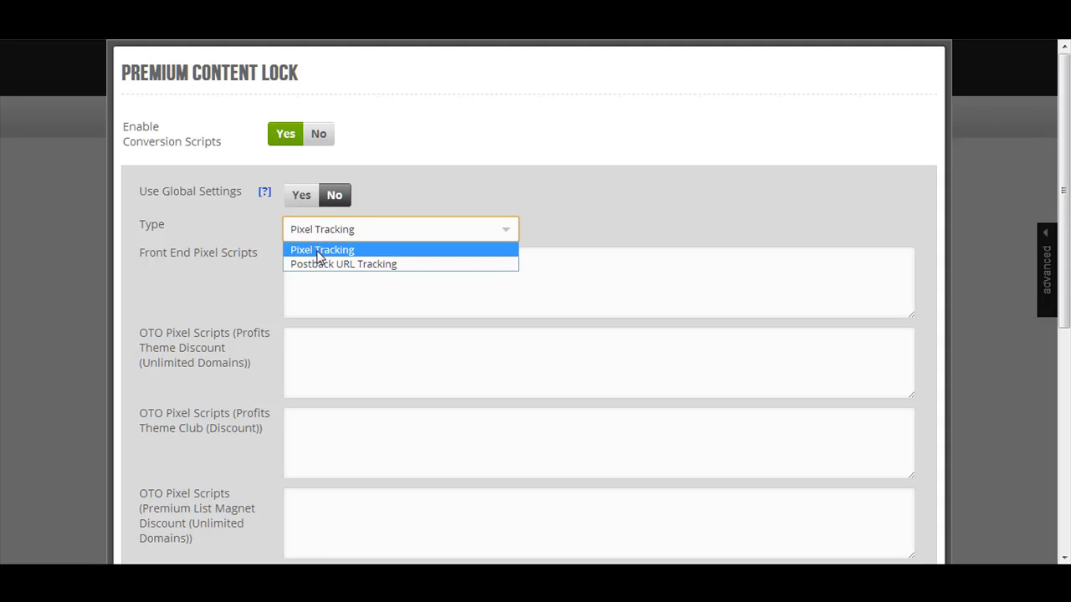
{"action": "left_click", "coordinate": [318, 256]}
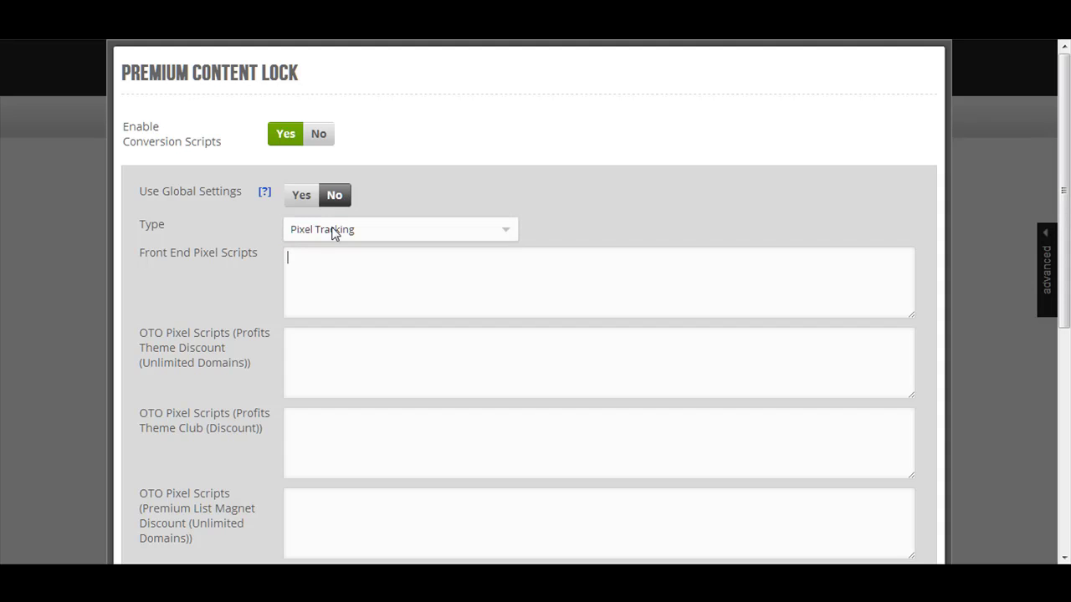
Compare the fields offered by Postback URL Tracking and Pixel Tracking, ending with the type set to Pixel Tracking
{"action": "left_click", "coordinate": [322, 272]}
{"action": "left_click", "coordinate": [335, 230]}
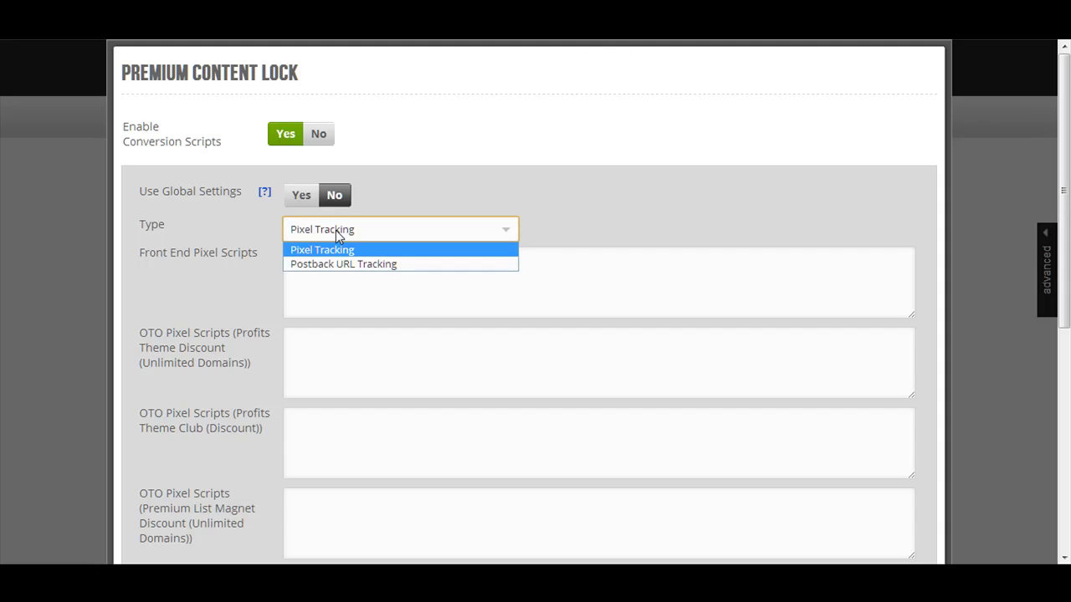
{"action": "left_click", "coordinate": [335, 264]}
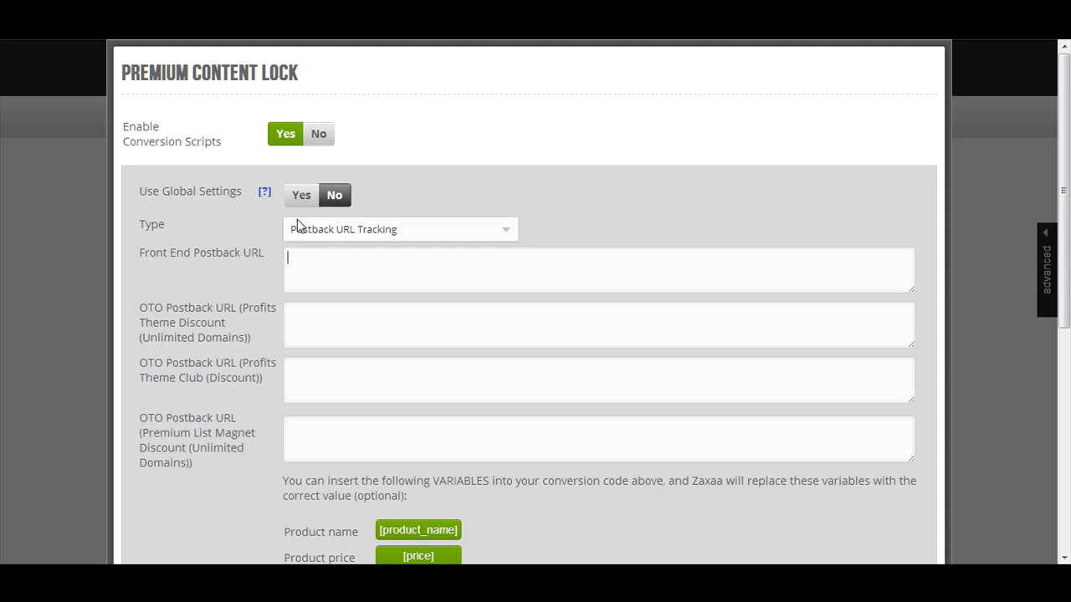
{"action": "left_click", "coordinate": [304, 237]}
{"action": "left_click", "coordinate": [309, 251]}
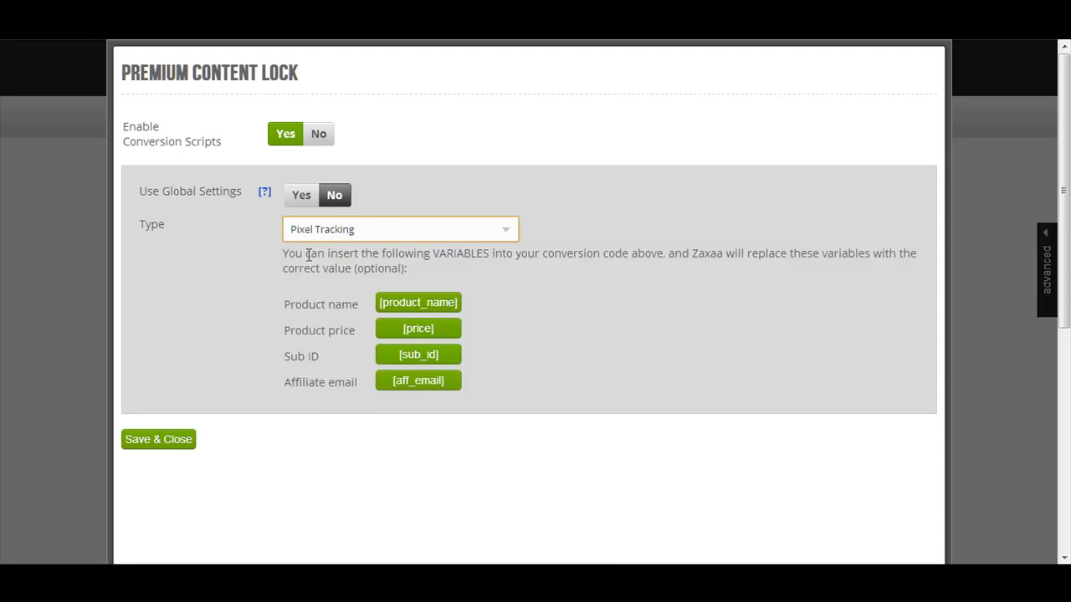
{"action": "left_click", "coordinate": [312, 240]}
{"action": "left_click", "coordinate": [314, 254]}
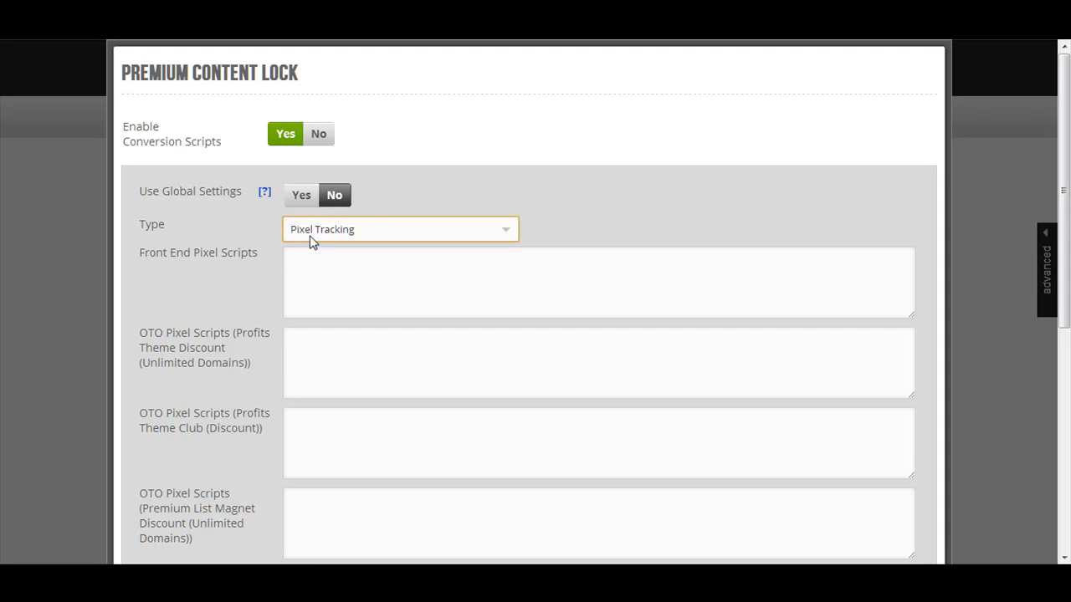
{"action": "left_click", "coordinate": [311, 239]}
{"action": "left_click", "coordinate": [313, 291]}
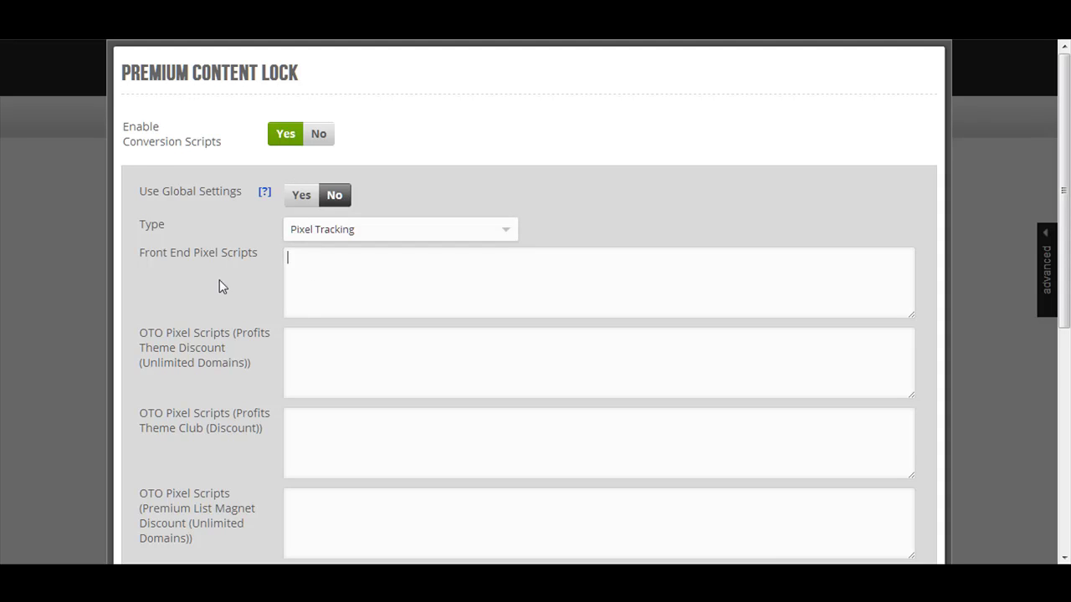
Examine the Front End Pixel Scripts field and the three OTO Pixel Scripts fields for the related offers
{"action": "scroll", "coordinate": [212, 241], "scroll_direction": "down", "scroll_amount": 1}
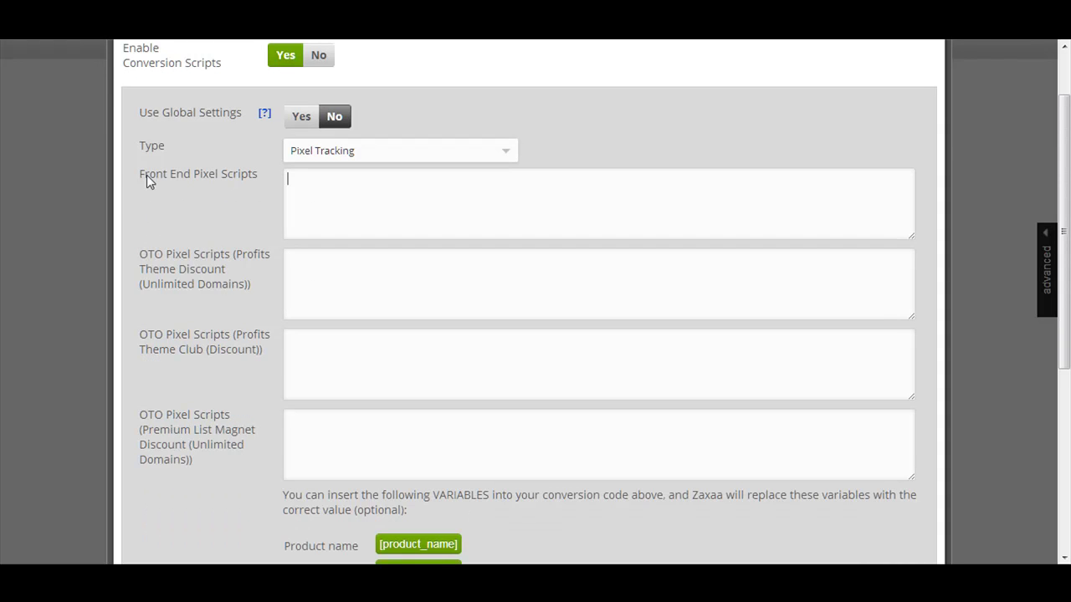
{"action": "scroll", "coordinate": [196, 192], "scroll_direction": "up", "scroll_amount": 1}
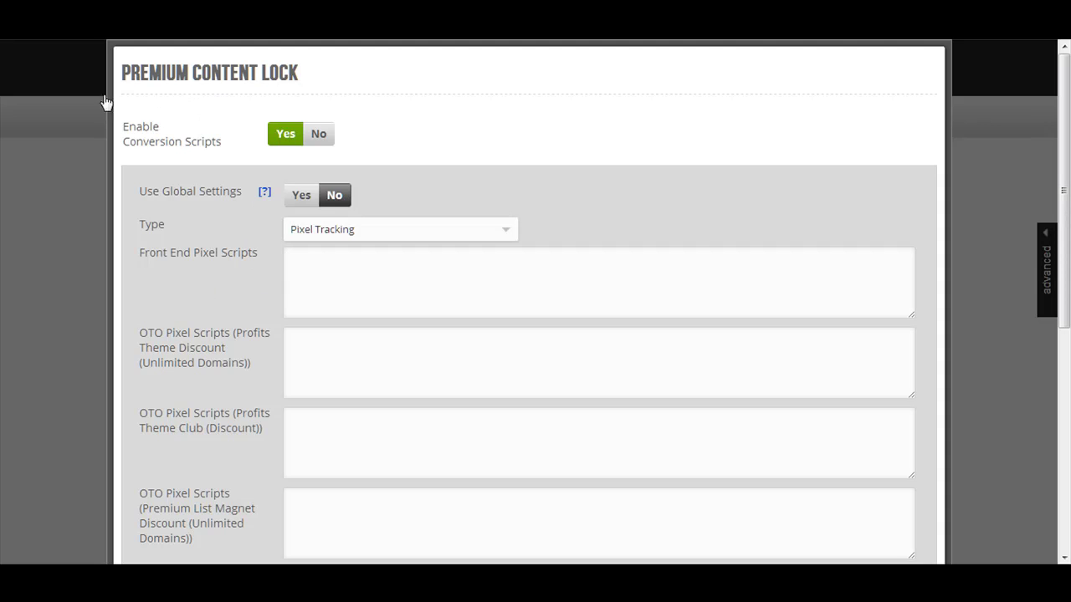
{"action": "scroll", "coordinate": [291, 343], "scroll_direction": "down", "scroll_amount": 1}
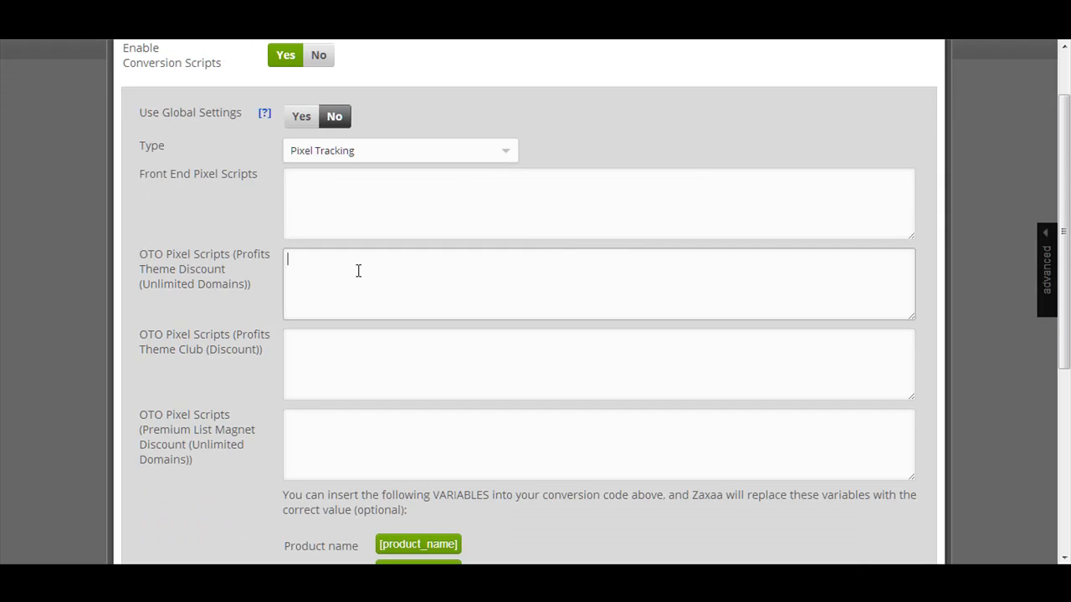
{"action": "scroll", "coordinate": [358, 271], "scroll_direction": "up", "scroll_amount": 1}
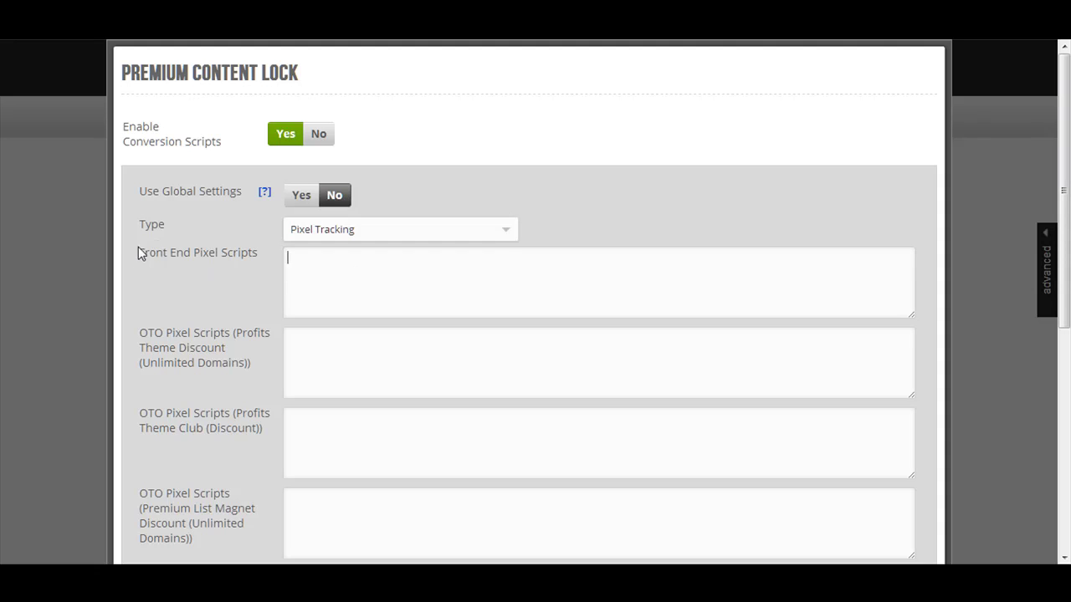
{"action": "left_click_drag", "start_coordinate": [137, 252], "coordinate": [153, 333]}
{"action": "left_click", "coordinate": [285, 363]}
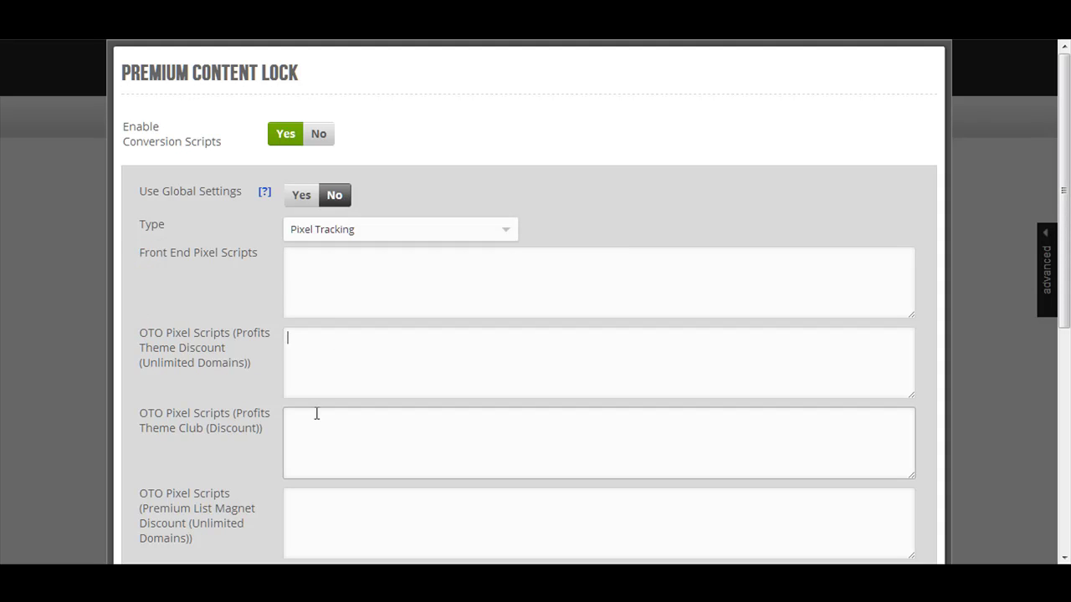
{"action": "left_click_drag", "start_coordinate": [153, 423], "coordinate": [160, 418]}
{"action": "left_click", "coordinate": [306, 446]}
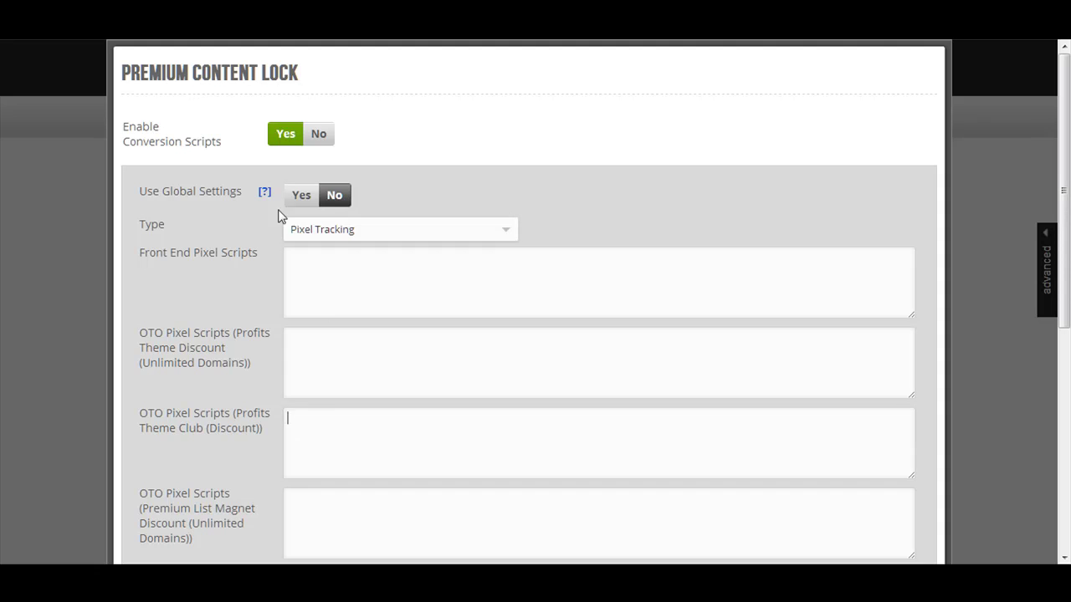
{"action": "left_click", "coordinate": [382, 294]}
{"action": "left_click", "coordinate": [335, 365]}
{"action": "left_click", "coordinate": [334, 438]}
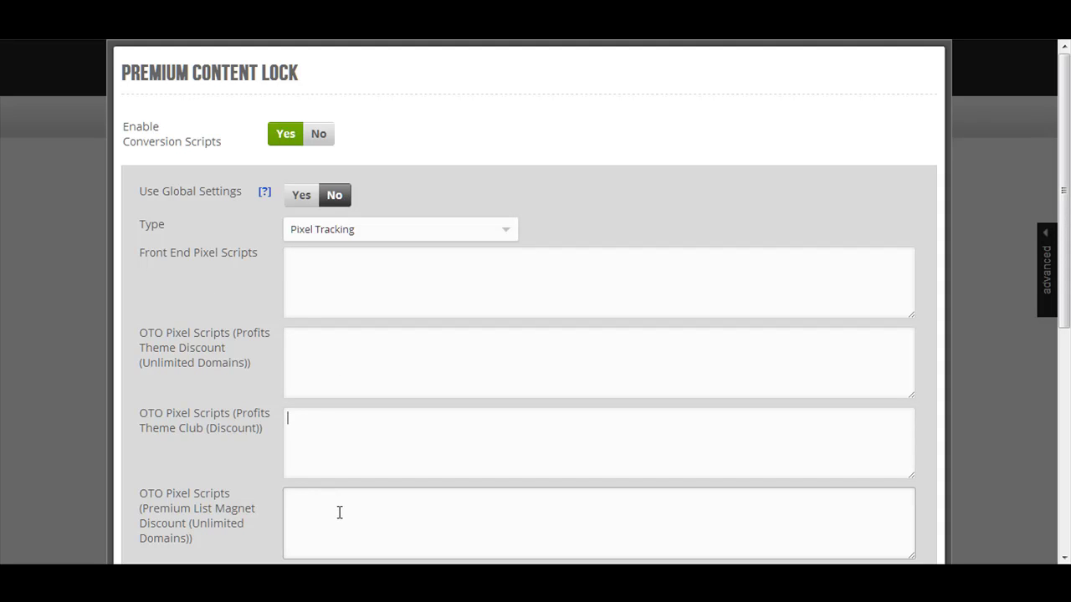
{"action": "left_click", "coordinate": [166, 493]}
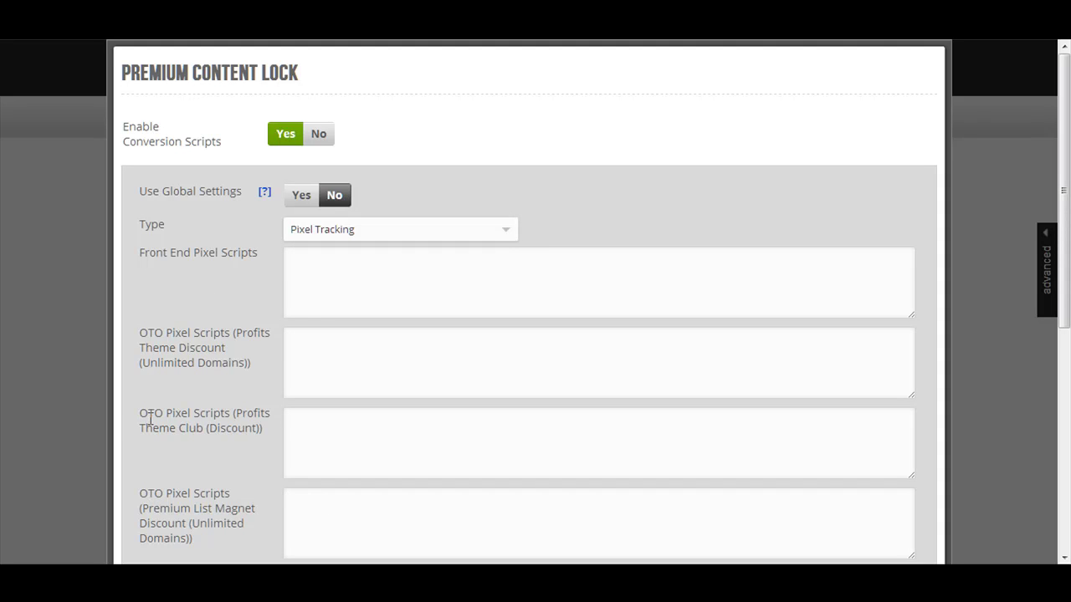
{"action": "left_click_drag", "start_coordinate": [140, 413], "coordinate": [154, 413]}
{"action": "left_click_drag", "start_coordinate": [142, 505], "coordinate": [151, 430]}
{"action": "left_click_drag", "start_coordinate": [141, 335], "coordinate": [167, 252]}
{"action": "left_click", "coordinate": [394, 287]}
{"action": "left_click", "coordinate": [298, 285]}
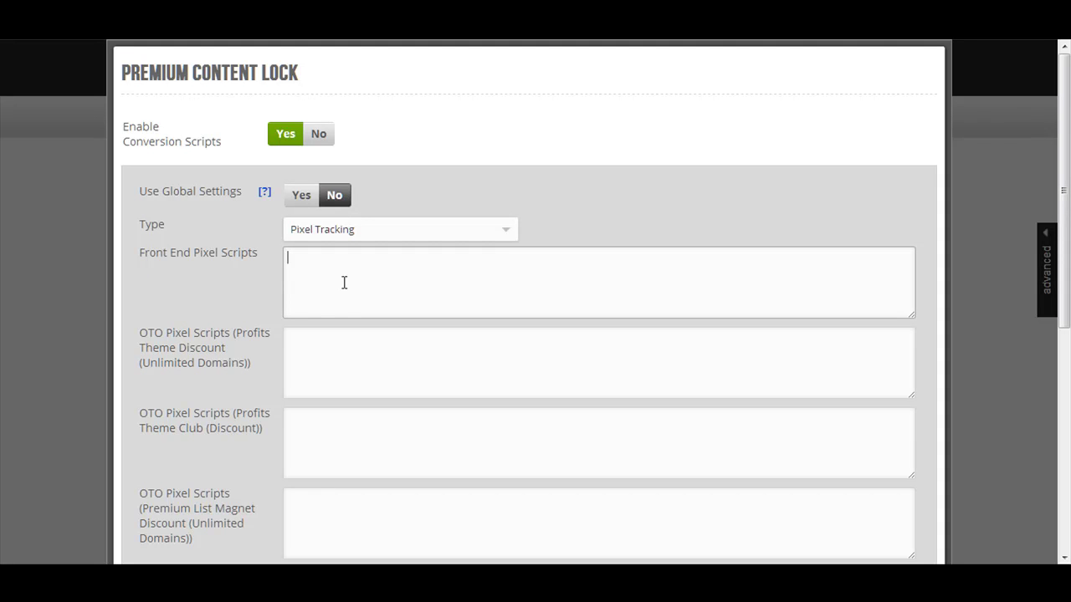
Set the tracking type to Postback URL Tracking and look over the Front End and OTO Postback URL fields
{"action": "left_click", "coordinate": [323, 239]}
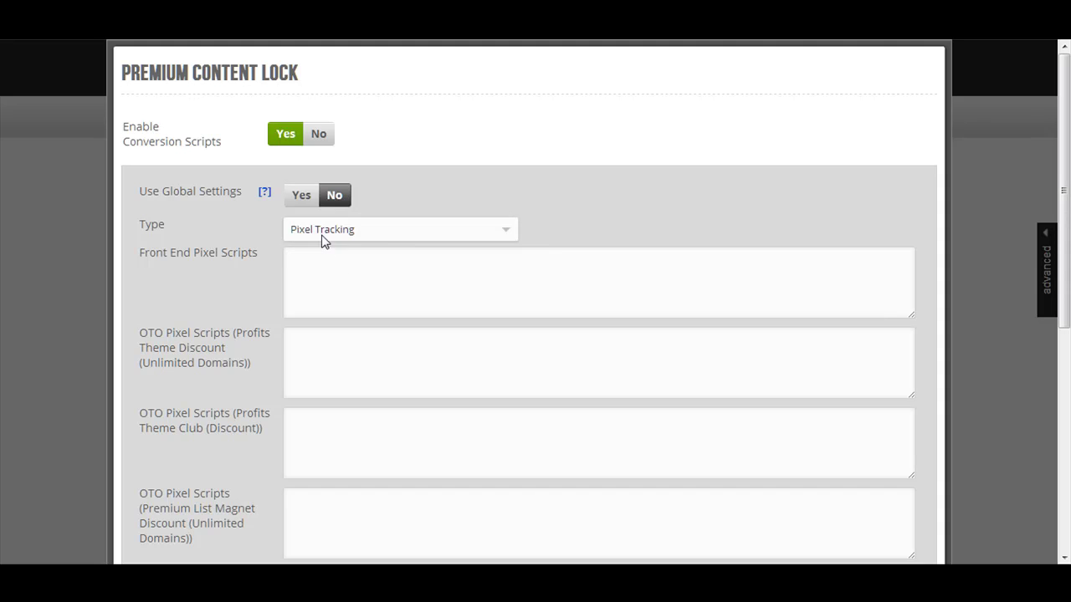
{"action": "left_click", "coordinate": [323, 269]}
{"action": "key", "text": "Down"}
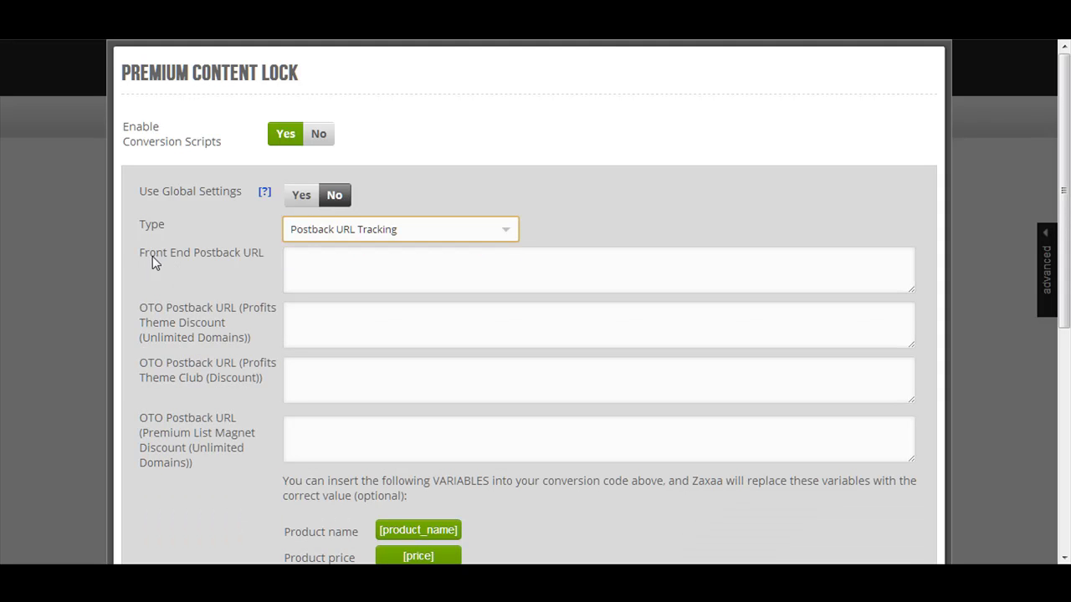
{"action": "left_click", "coordinate": [345, 261]}
{"action": "left_click_drag", "start_coordinate": [141, 256], "coordinate": [653, 430]}
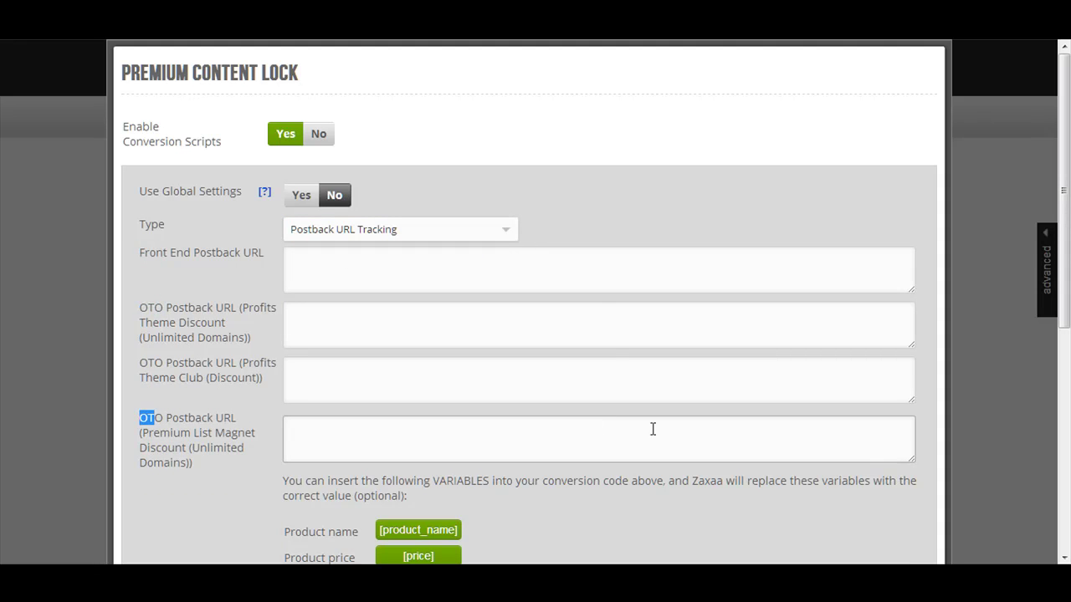
{"action": "left_click", "coordinate": [618, 430]}
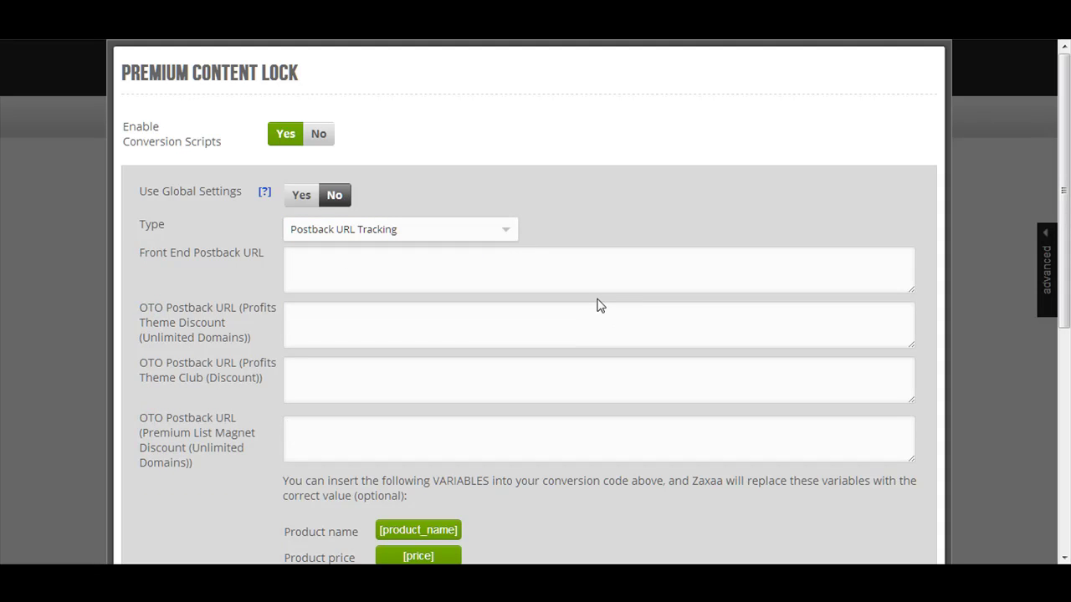
Save and close the conversion scripts settings for Premium Content Lock and dismiss the confirmation message
{"action": "scroll", "coordinate": [598, 305], "scroll_direction": "down", "scroll_amount": 4}
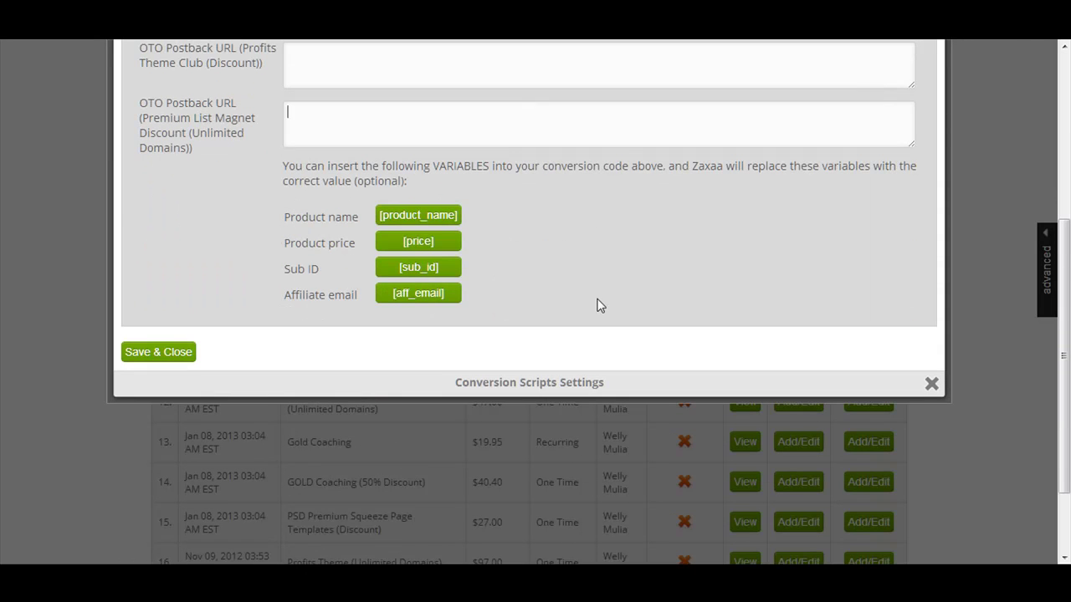
{"action": "left_click", "coordinate": [163, 355]}
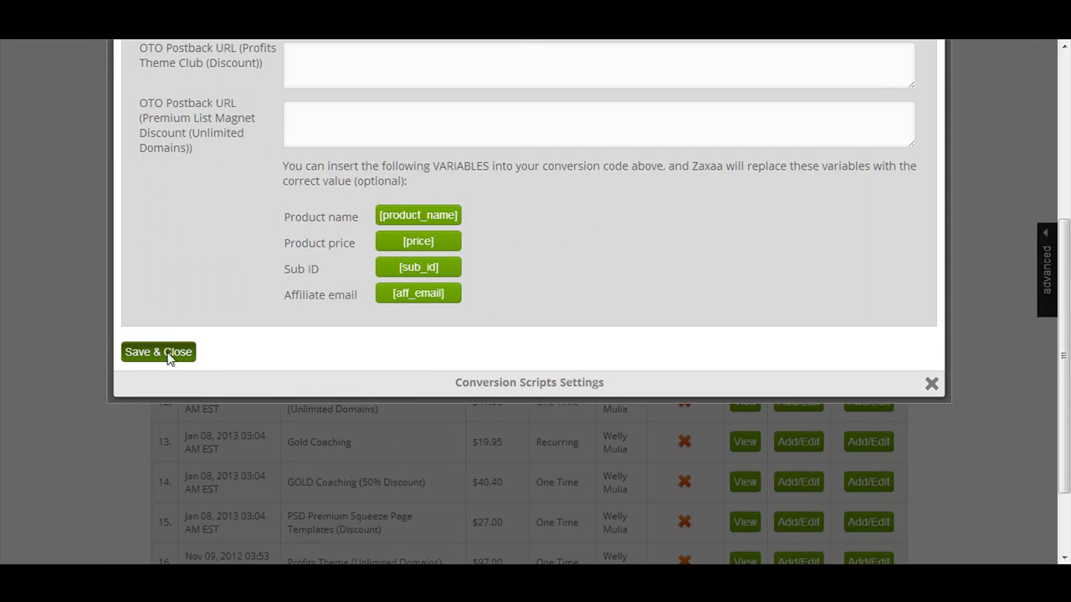
{"action": "scroll", "coordinate": [780, 323], "scroll_direction": "up", "scroll_amount": 1}
{"action": "scroll", "coordinate": [780, 322], "scroll_direction": "up", "scroll_amount": 1}
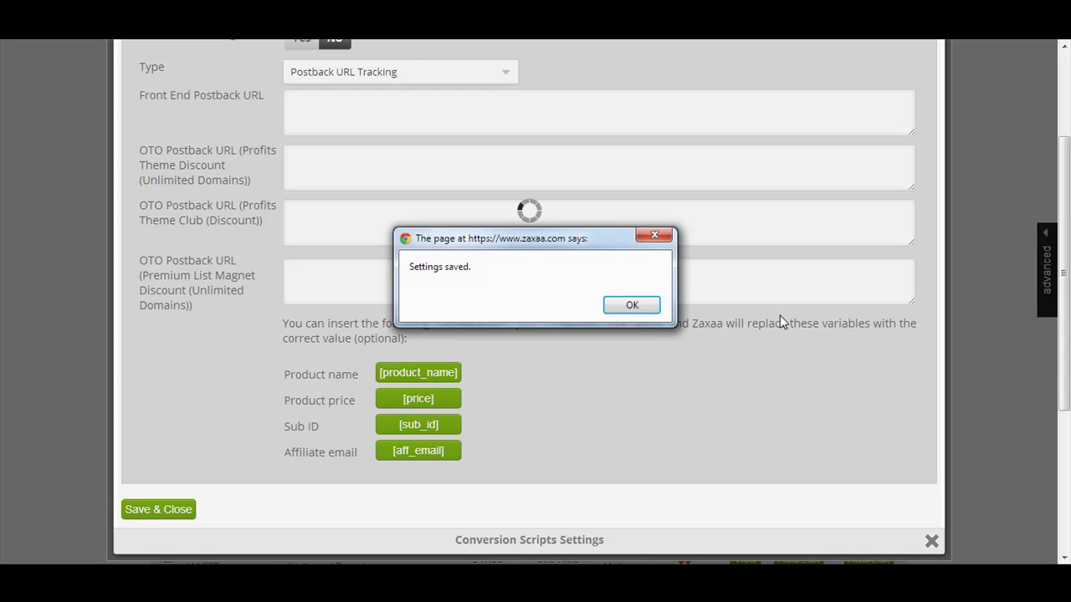
{"action": "left_click", "coordinate": [615, 310]}
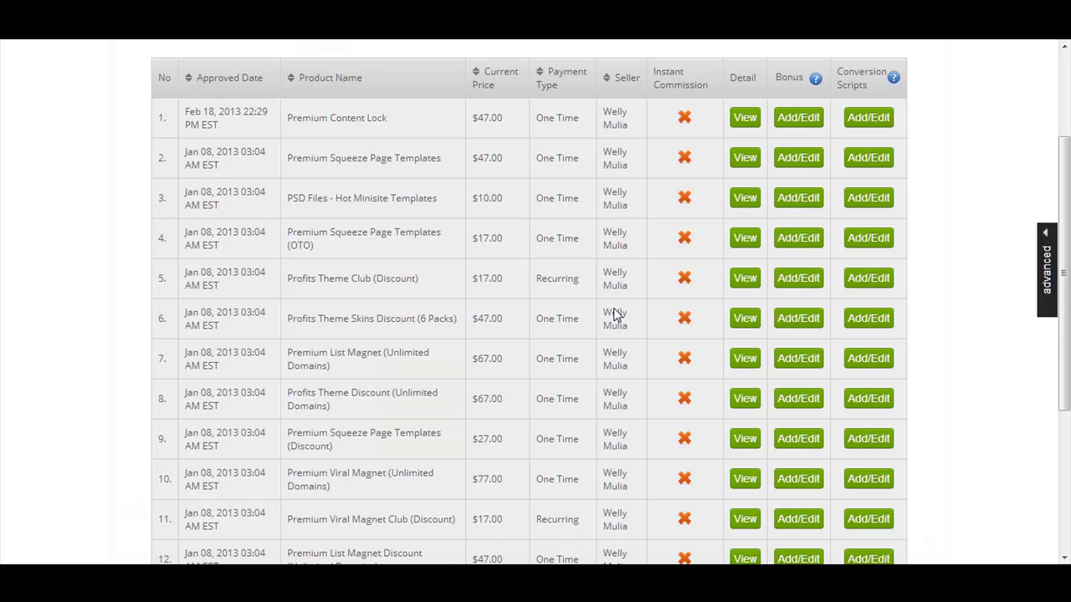